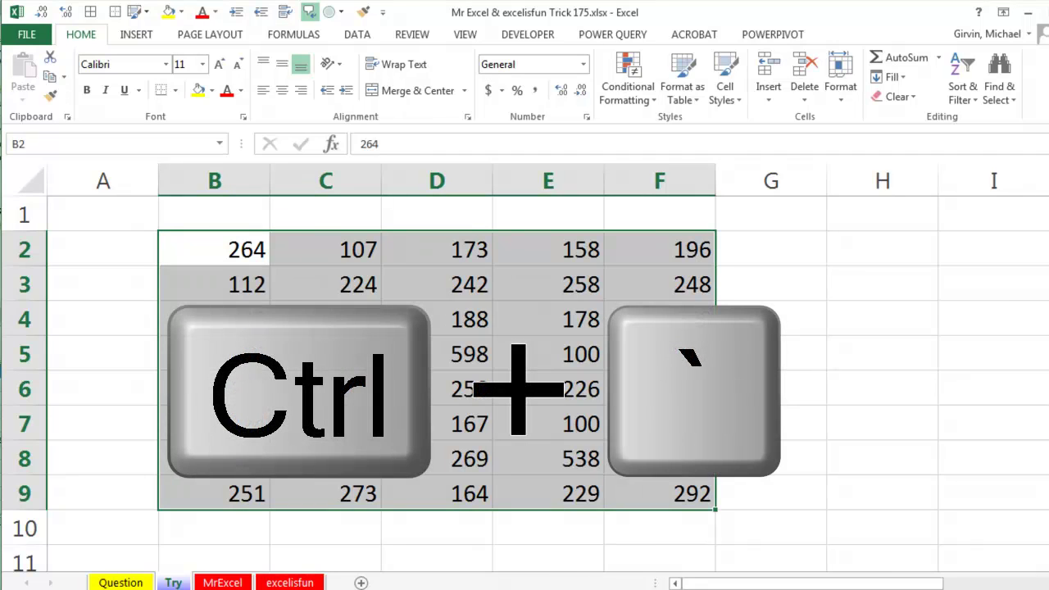
Step: Show the formulas briefly, then select every formula cell and fill it yellow manually
{"action": "key", "text": "ctrl+grave"}
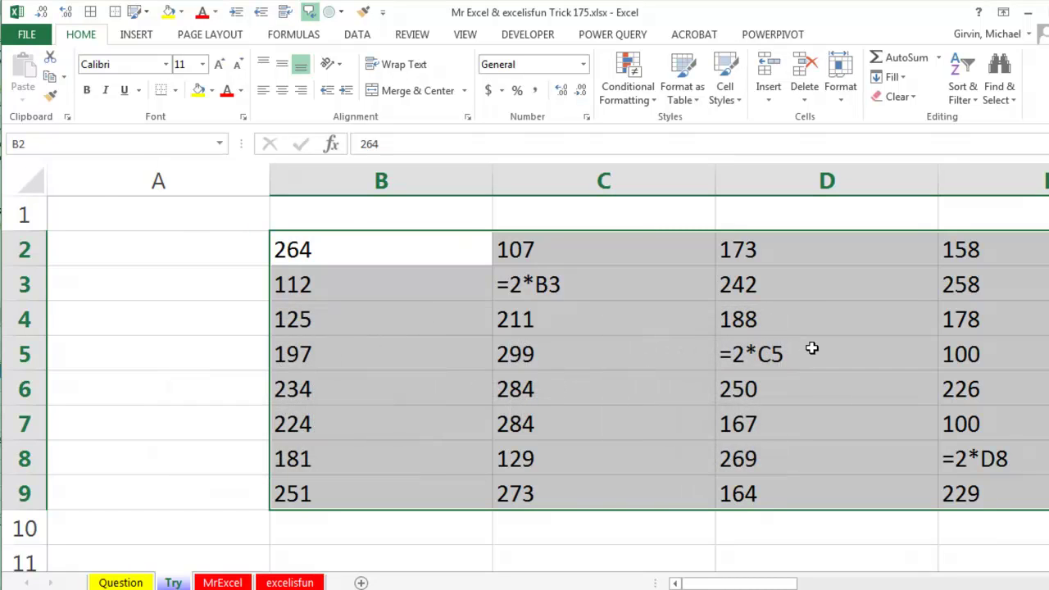
{"action": "key", "text": "ctrl+grave"}
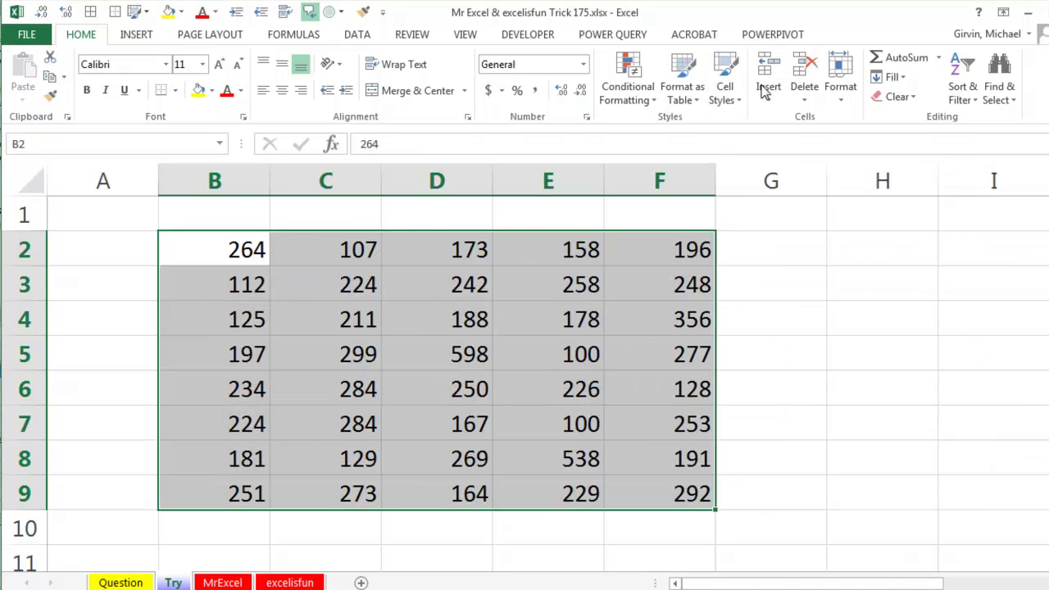
{"action": "left_click", "coordinate": [997, 96]}
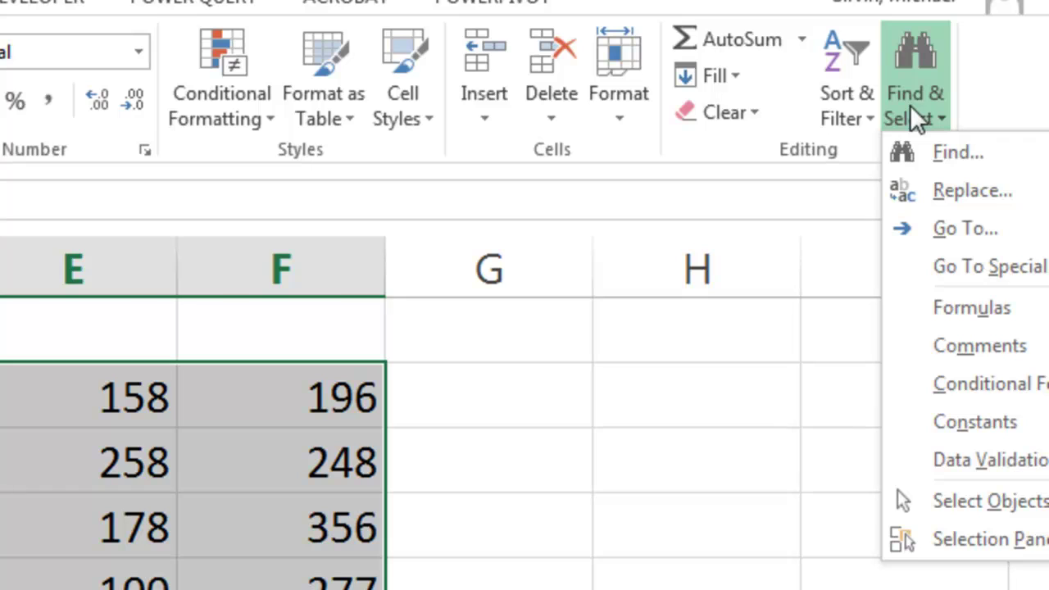
{"action": "left_click", "coordinate": [960, 319]}
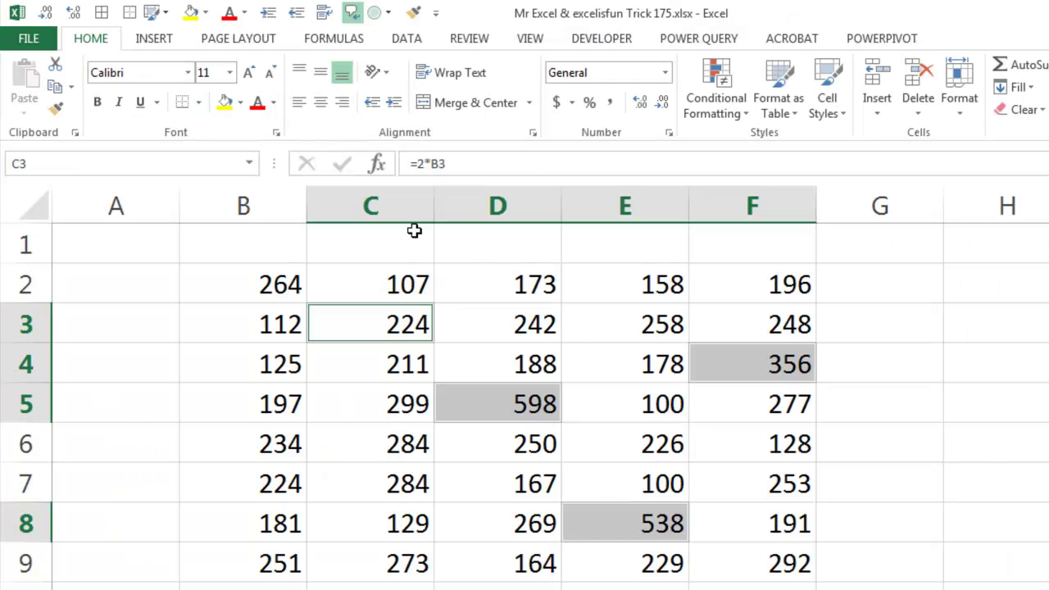
{"action": "left_click", "coordinate": [225, 104]}
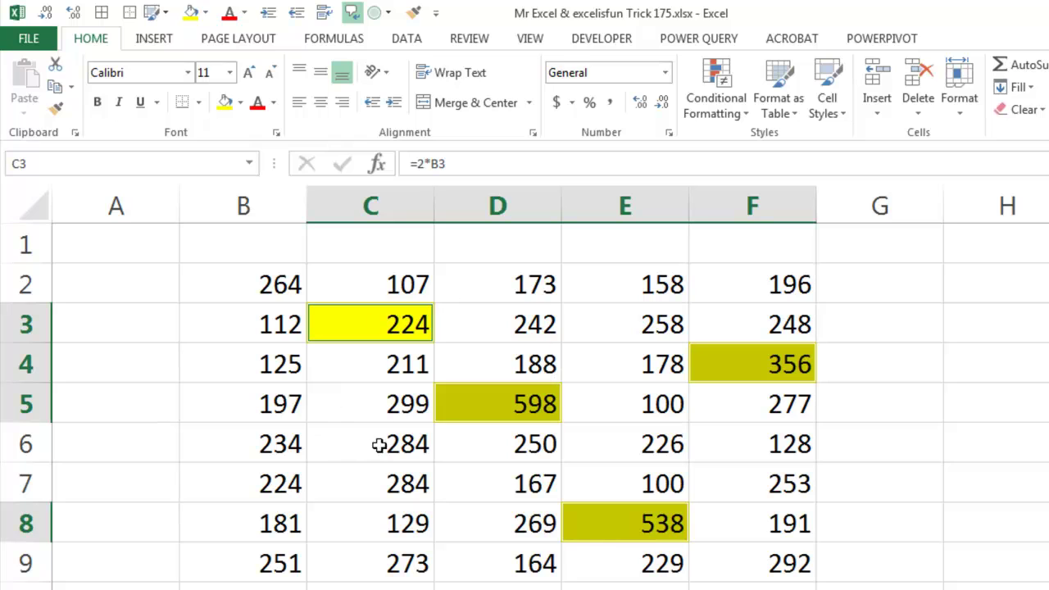
Step: Overwrite cell C3 with the constant value 444
{"action": "left_click", "coordinate": [399, 324]}
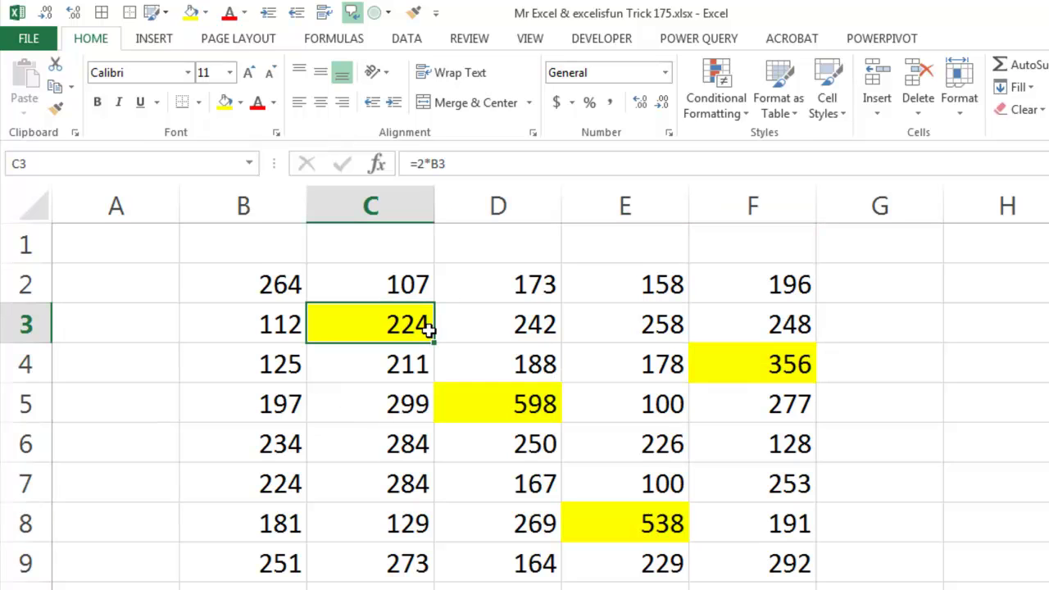
{"action": "type", "text": "444"}
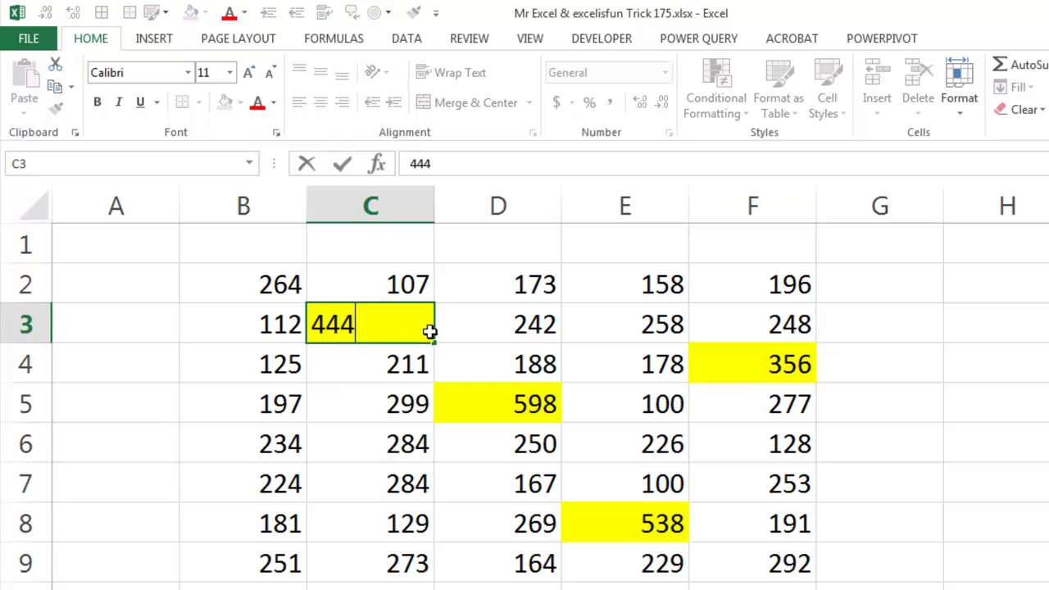
{"action": "key", "text": "Return"}
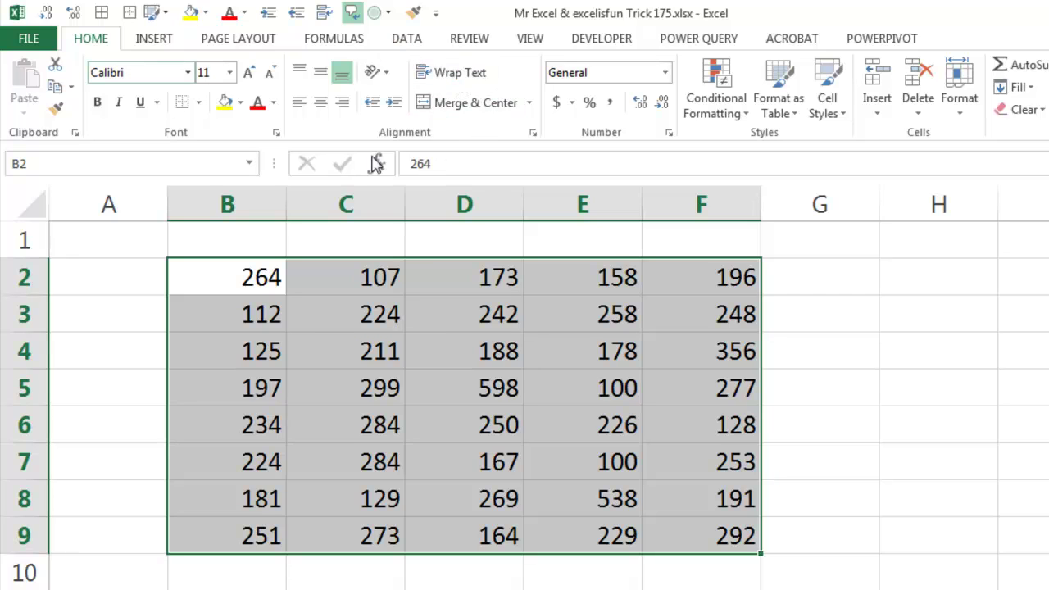
Step: Start a new formula-based conditional formatting rule with the formula =ISFORMULA(B2)
{"action": "left_click", "coordinate": [747, 98]}
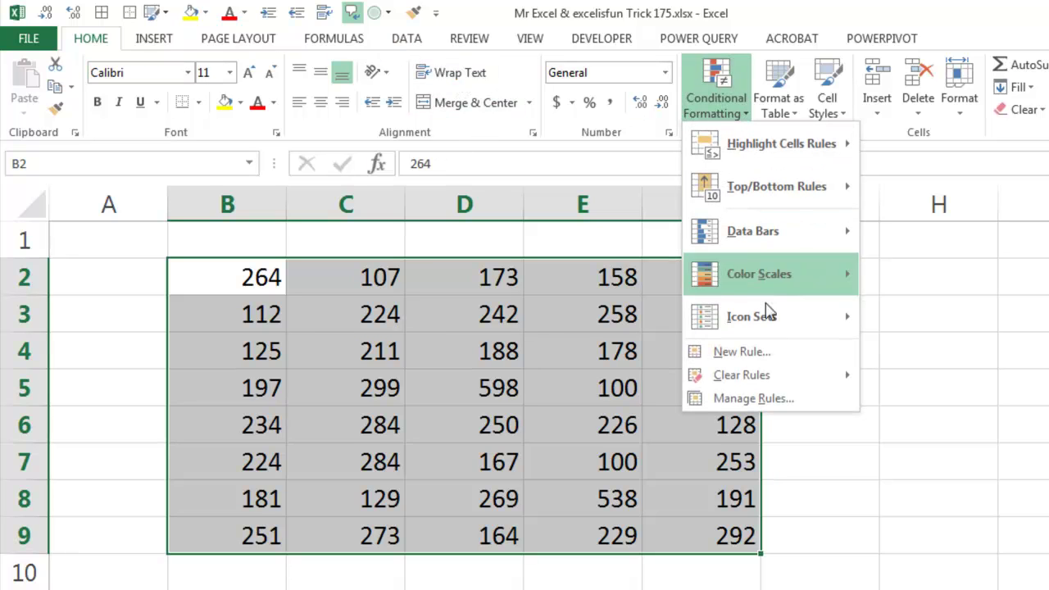
{"action": "left_click", "coordinate": [774, 353]}
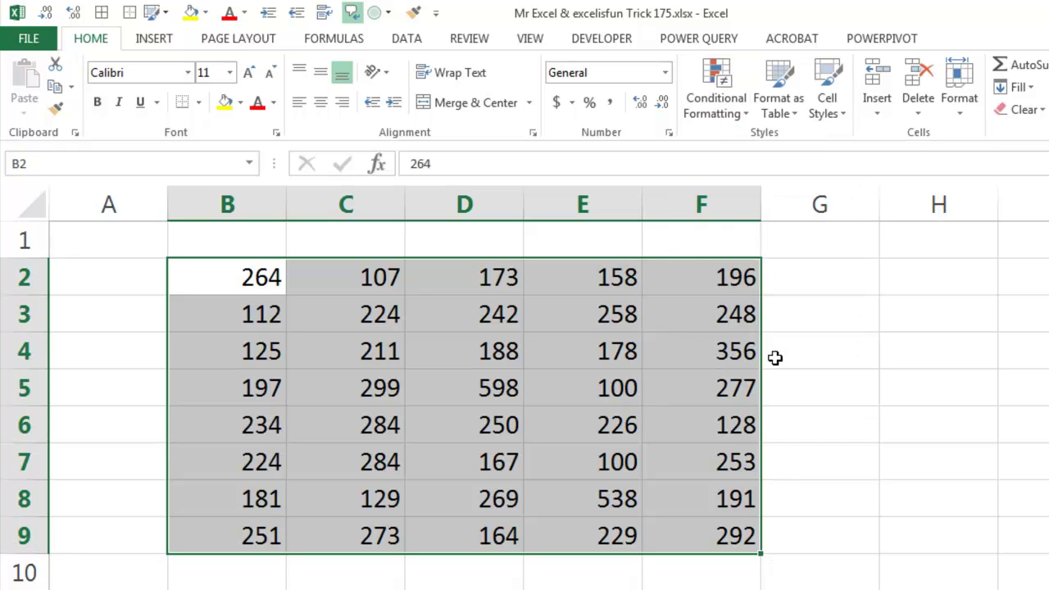
{"action": "key", "text": "alt"}
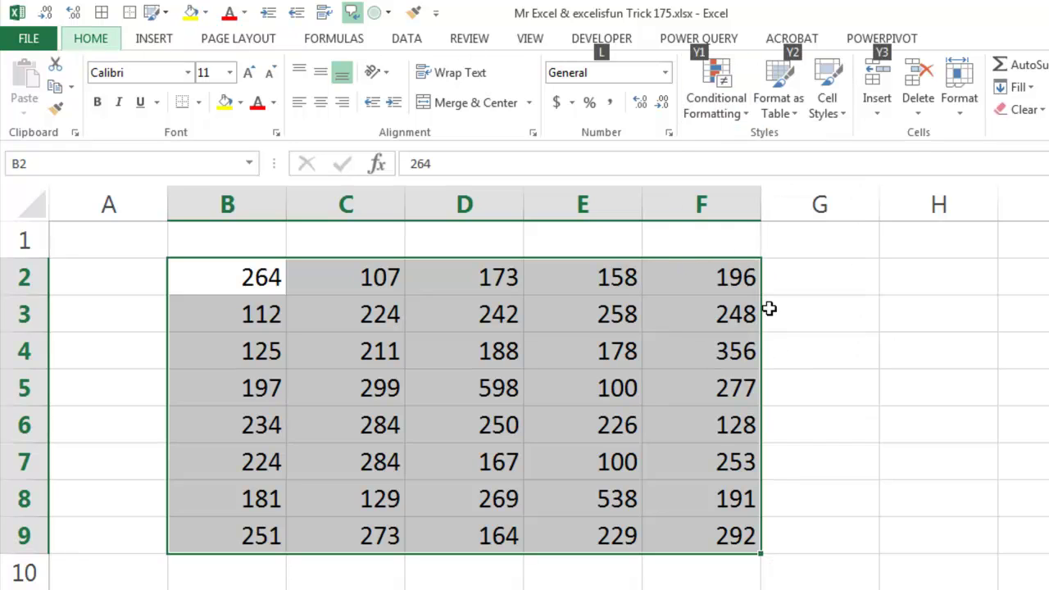
{"action": "key", "text": "h"}
{"action": "key", "text": "l"}
{"action": "key", "text": "n"}
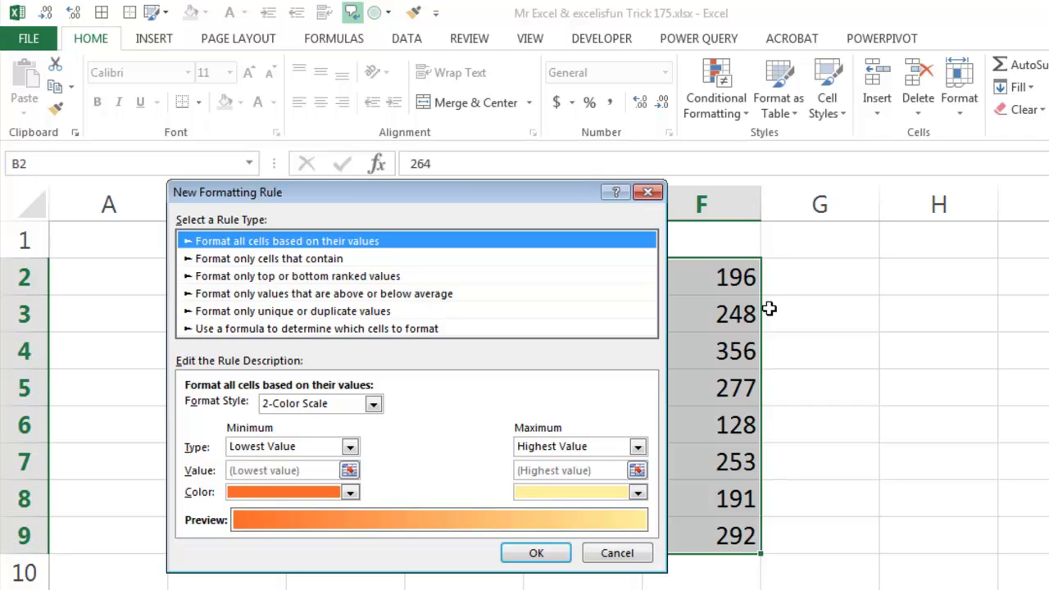
{"action": "key", "text": "End"}
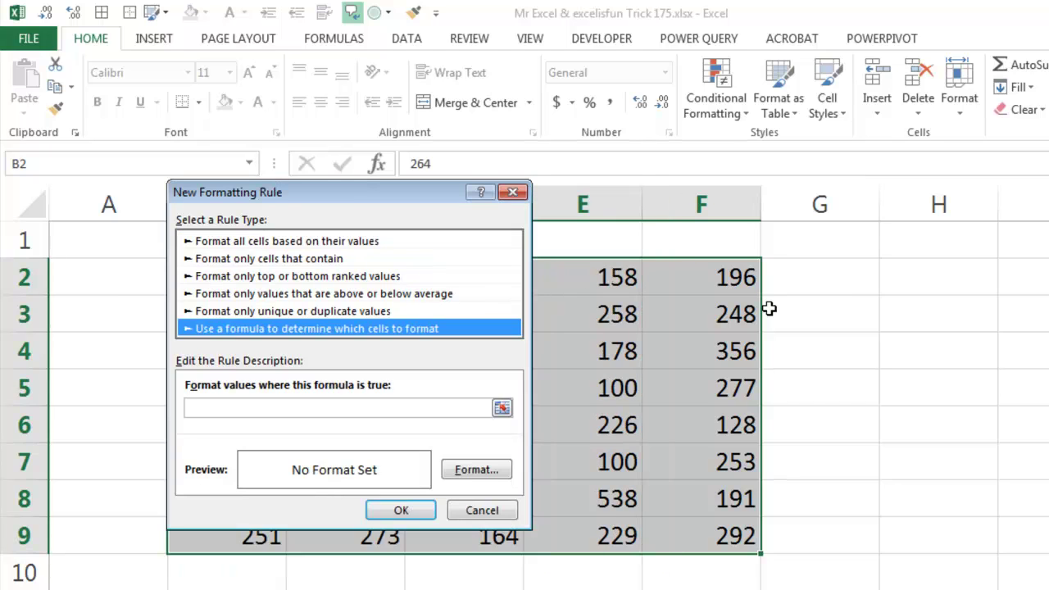
{"action": "key", "text": "Tab"}
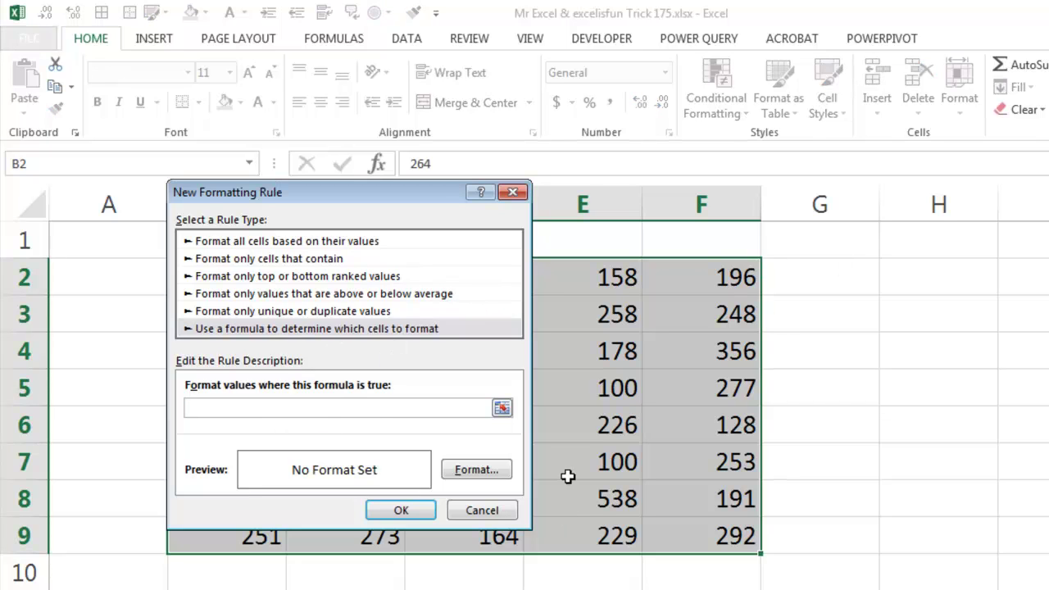
{"action": "type", "text": "=isformula("}
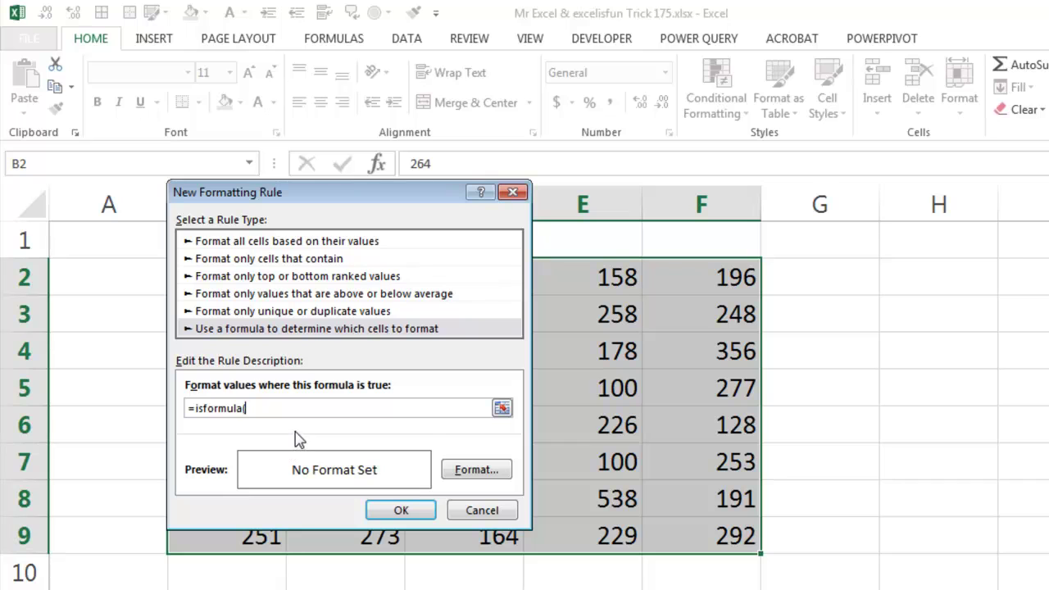
{"action": "left_click_drag", "start_coordinate": [308, 191], "coordinate": [562, 228]}
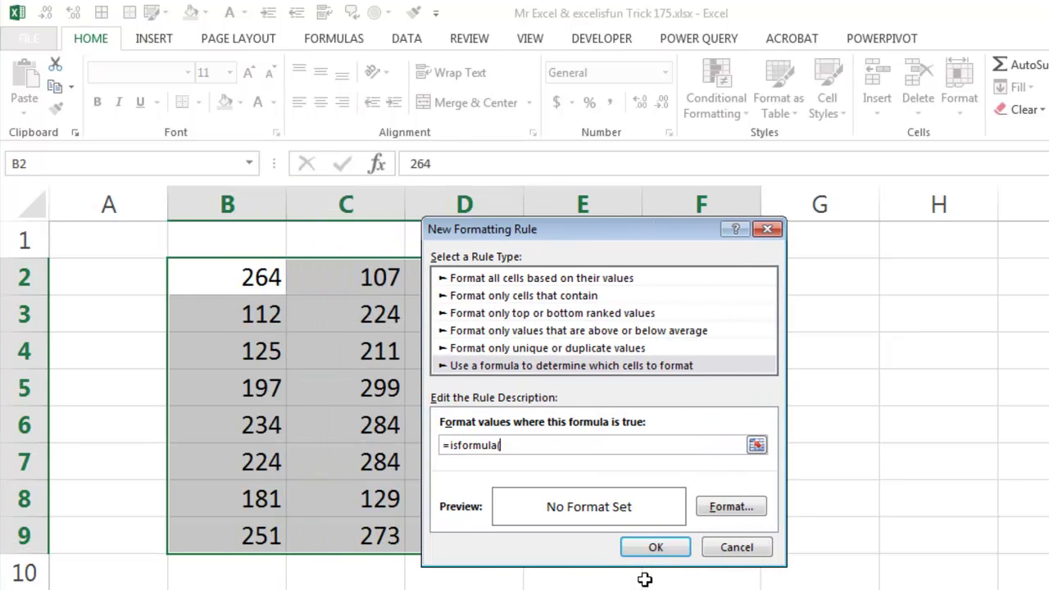
{"action": "type", "text": "b2"}
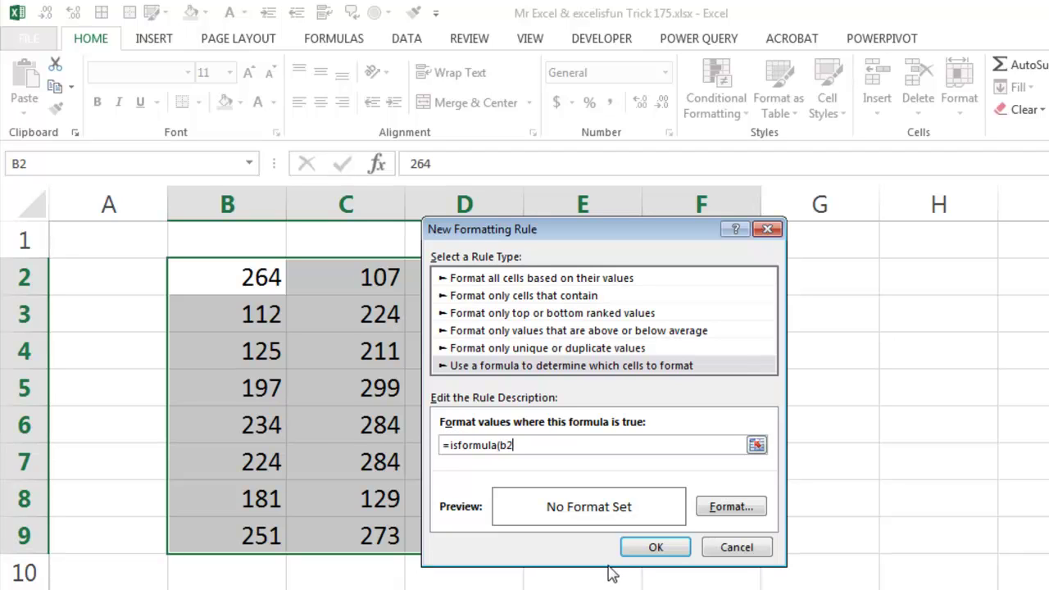
{"action": "type", "text": ")"}
Step: Give the rule a yellow fill and create it
{"action": "left_click", "coordinate": [740, 513]}
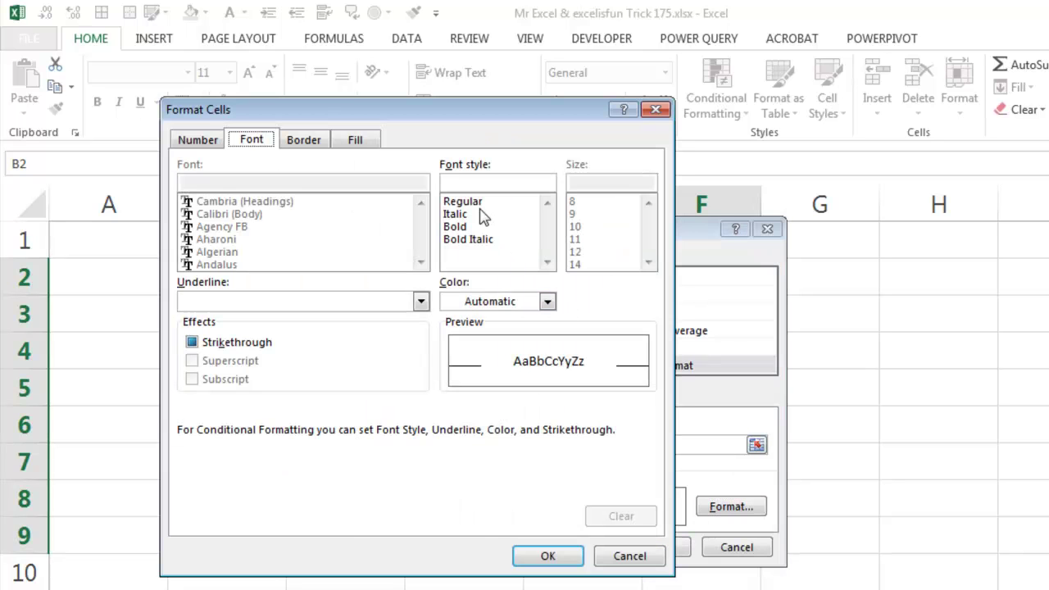
{"action": "left_click", "coordinate": [360, 146]}
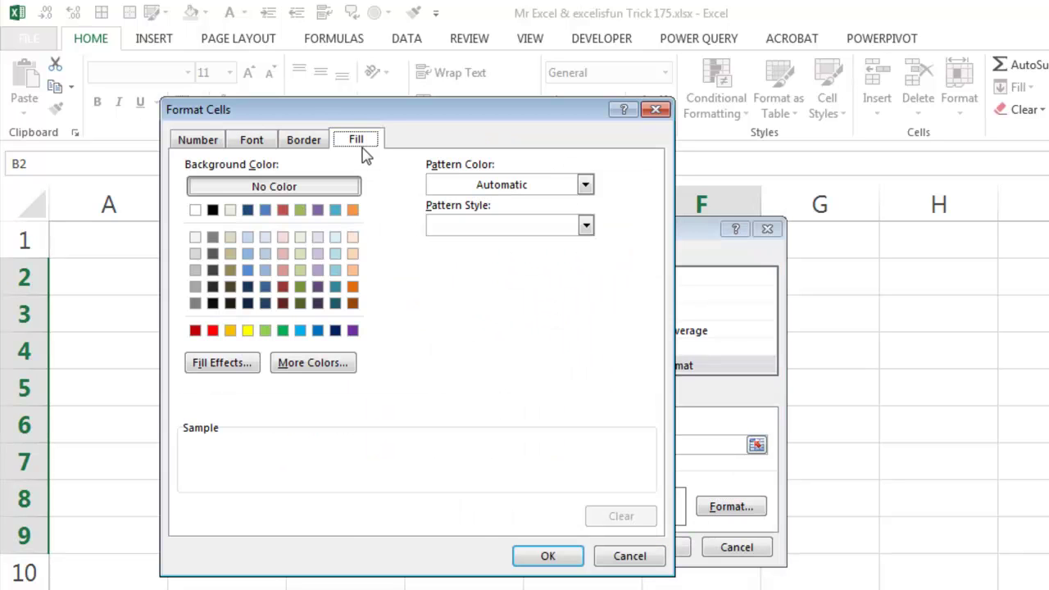
{"action": "left_click", "coordinate": [247, 332]}
{"action": "left_click", "coordinate": [566, 556]}
{"action": "left_click", "coordinate": [661, 548]}
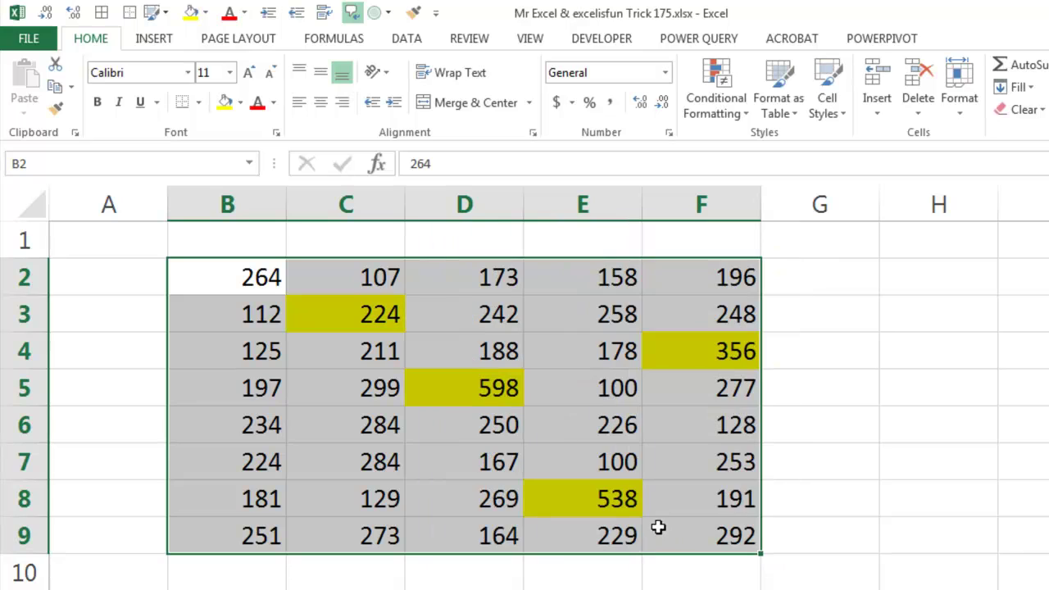
Step: Enter =7*8 in C9 as a test, then undo the edit and the yellow highlighting
{"action": "left_click", "coordinate": [507, 322]}
{"action": "left_click", "coordinate": [355, 536]}
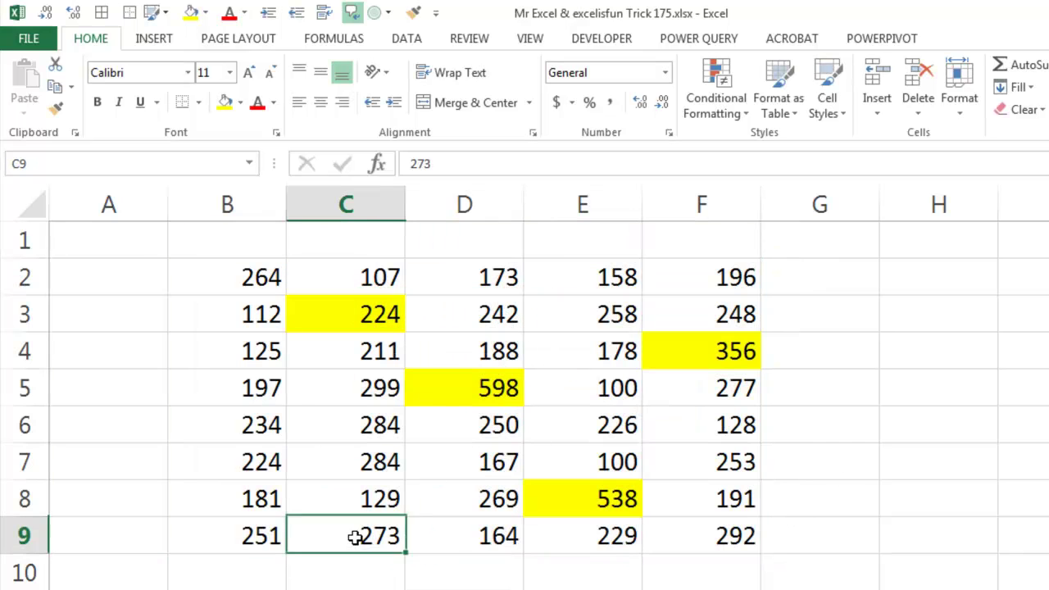
{"action": "type", "text": "=7"}
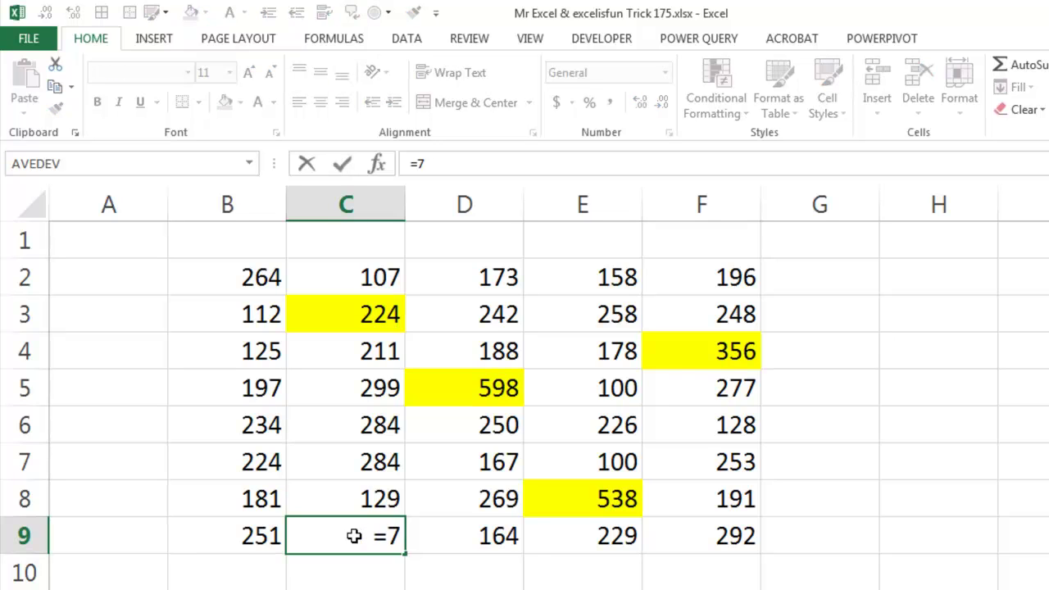
{"action": "type", "text": "*8"}
{"action": "key", "text": "ctrl+Return"}
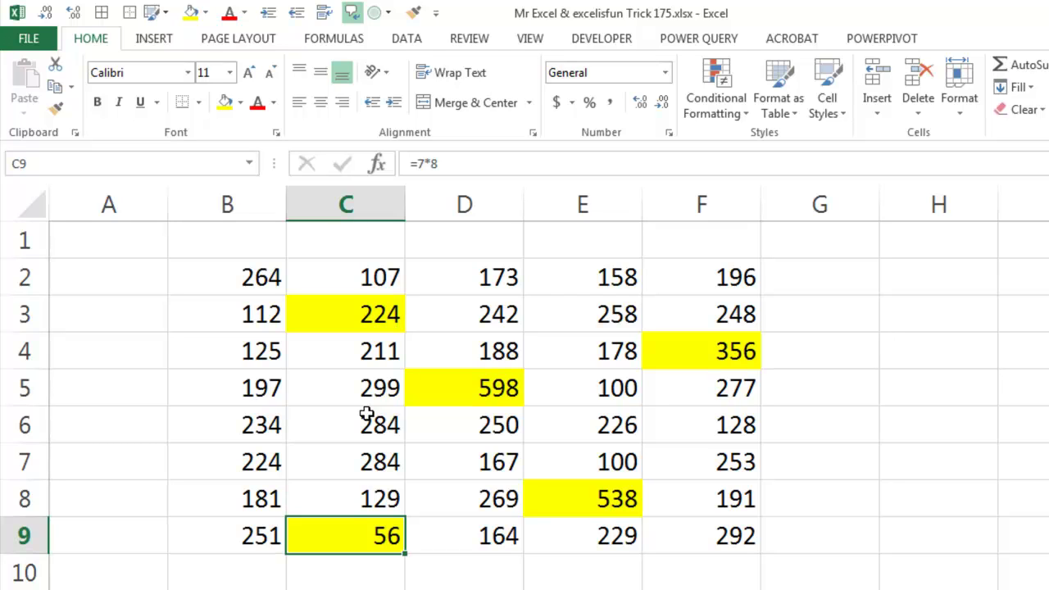
{"action": "key", "text": "ctrl+z"}
{"action": "key", "text": "ctrl+z"}
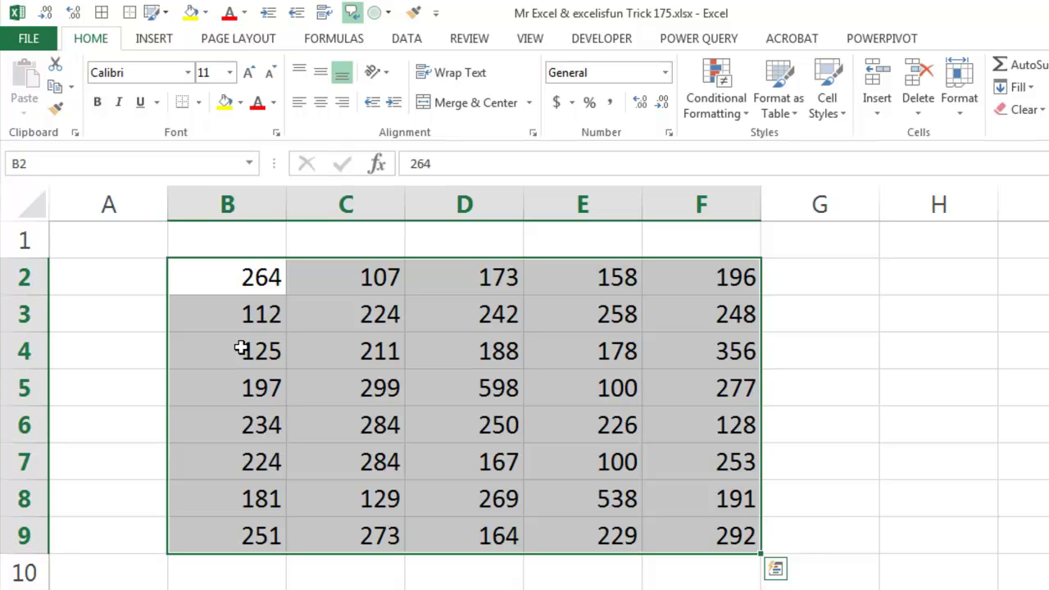
{"action": "key", "text": "alt+F11"}
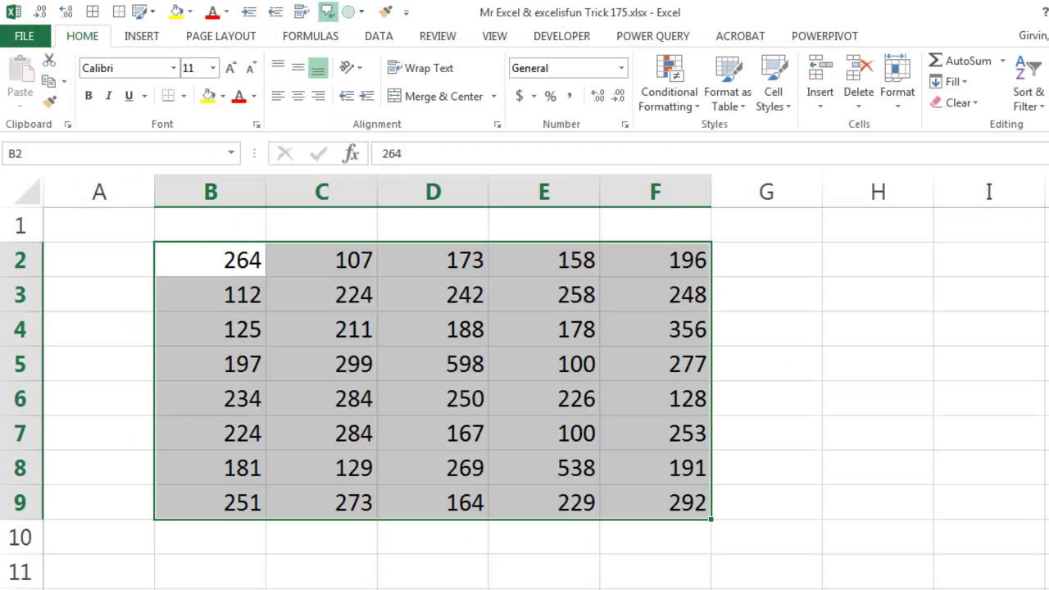
Step: Enter =HasFormula(B2) in cell H2
{"action": "left_click", "coordinate": [537, 260]}
{"action": "left_click", "coordinate": [877, 260]}
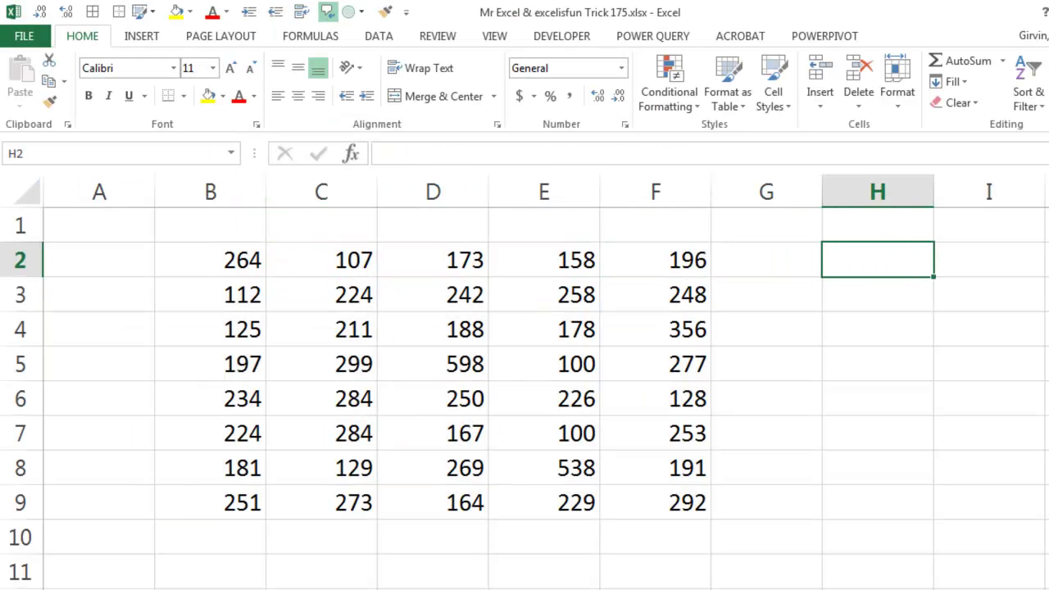
{"action": "type", "text": "=hasform"}
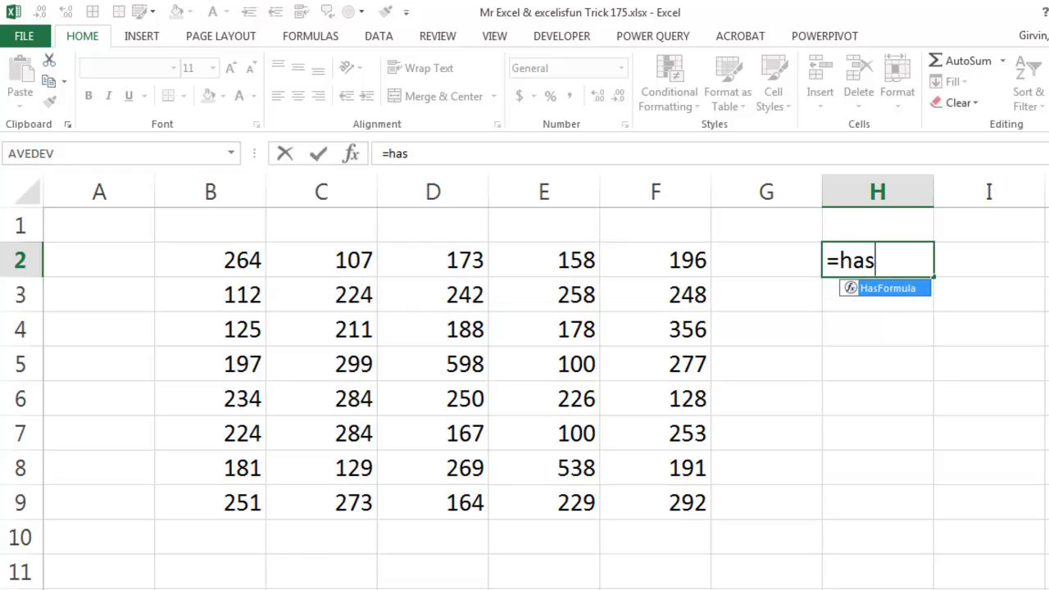
{"action": "key", "text": "Tab"}
{"action": "key", "text": "Left"}
{"action": "key", "text": "Left"}
{"action": "key", "text": "Left"}
{"action": "key", "text": "Left"}
{"action": "key", "text": "Left"}
{"action": "key", "text": "Left"}
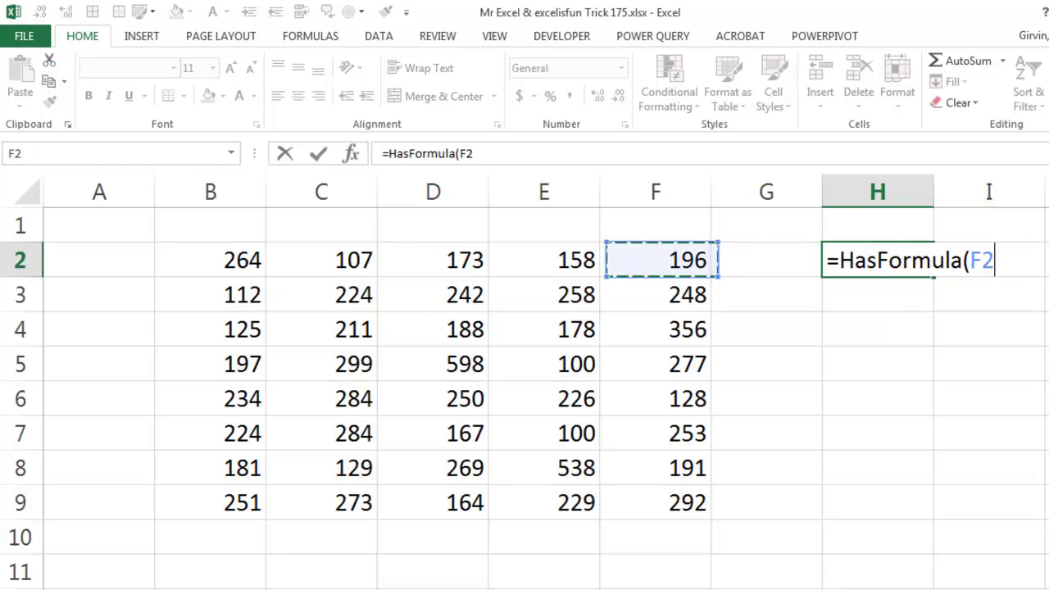
{"action": "type", "text": ")"}
{"action": "key", "text": "Return"}
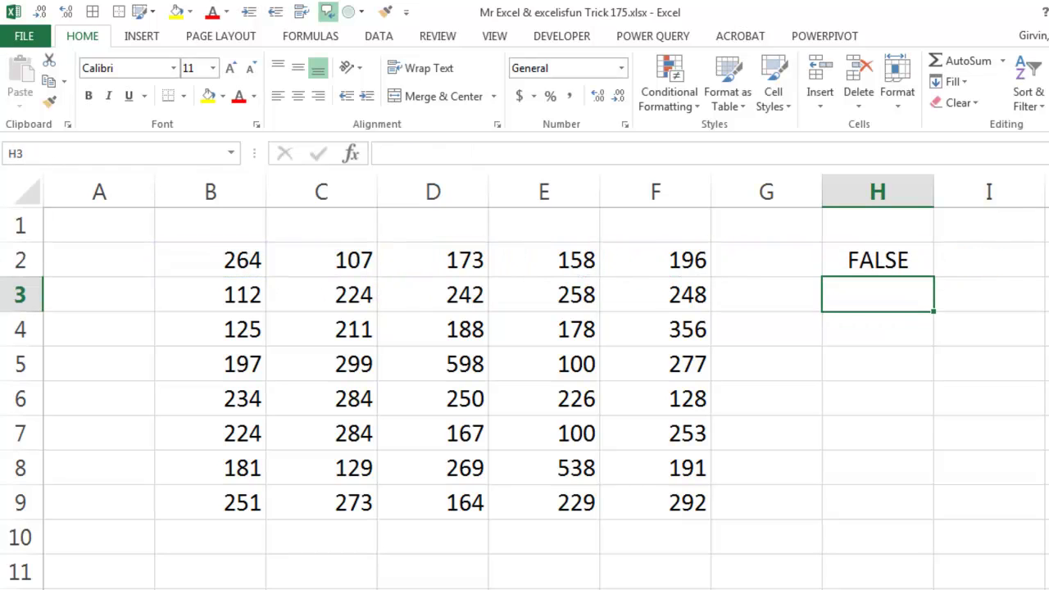
Step: Copy the H2 formula across H2:L9
{"action": "left_click", "coordinate": [877, 260]}
{"action": "key", "text": "ctrl+c"}
{"action": "key", "text": "shift+Down"}
{"action": "key", "text": "shift+Down"}
{"action": "key", "text": "shift+Down"}
{"action": "key", "text": "shift+Down"}
{"action": "key", "text": "shift+Down"}
{"action": "key", "text": "shift+Down"}
{"action": "key", "text": "shift+Down"}
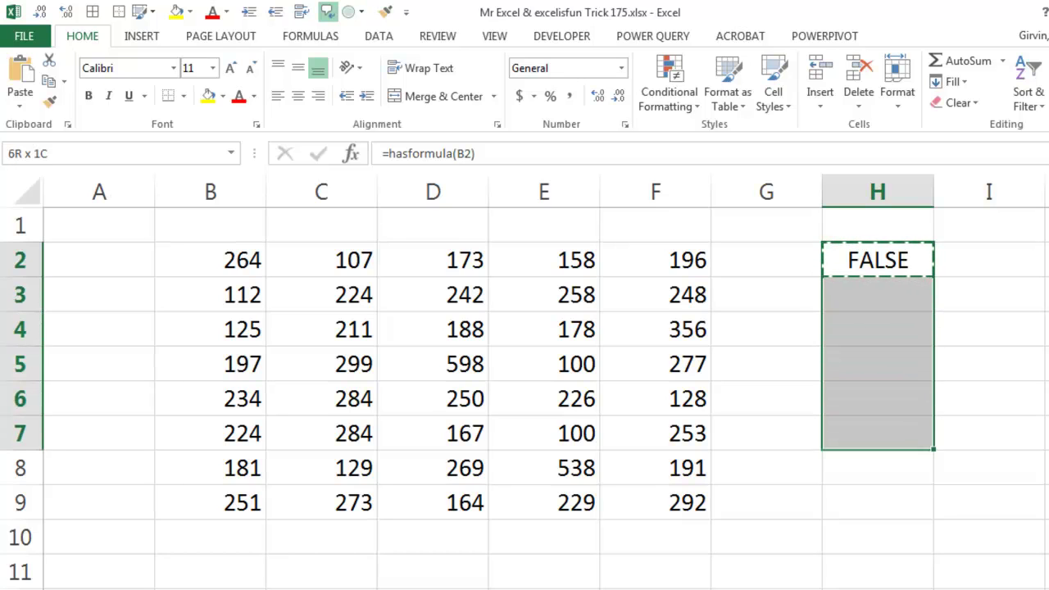
{"action": "key", "text": "shift+Right"}
{"action": "key", "text": "shift+Right"}
{"action": "key", "text": "shift+Right"}
{"action": "key", "text": "shift+Right"}
{"action": "key", "text": "ctrl+v"}
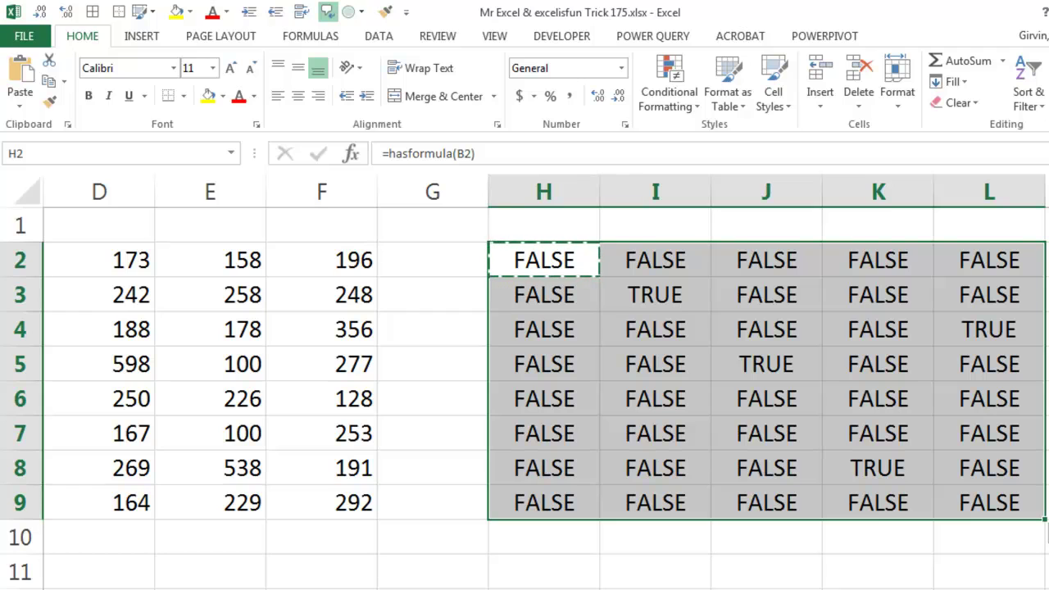
Step: Select the data range B2:F9
{"action": "key", "text": "ctrl+Left"}
{"action": "key", "text": "Home"}
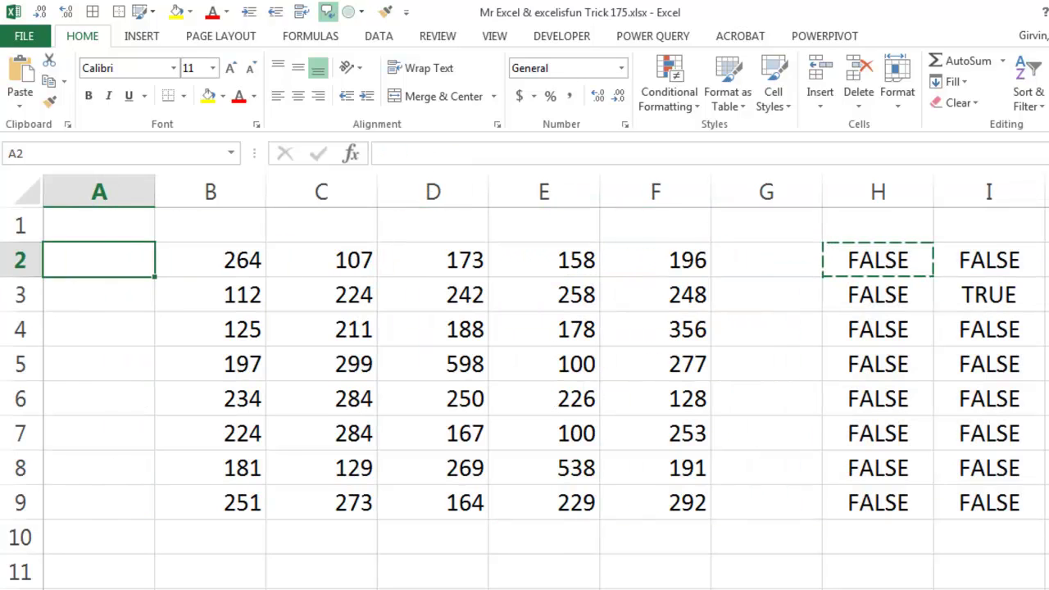
{"action": "key", "text": "Right"}
{"action": "key", "text": "ctrl+shift+Down"}
{"action": "key", "text": "ctrl+shift+Right"}
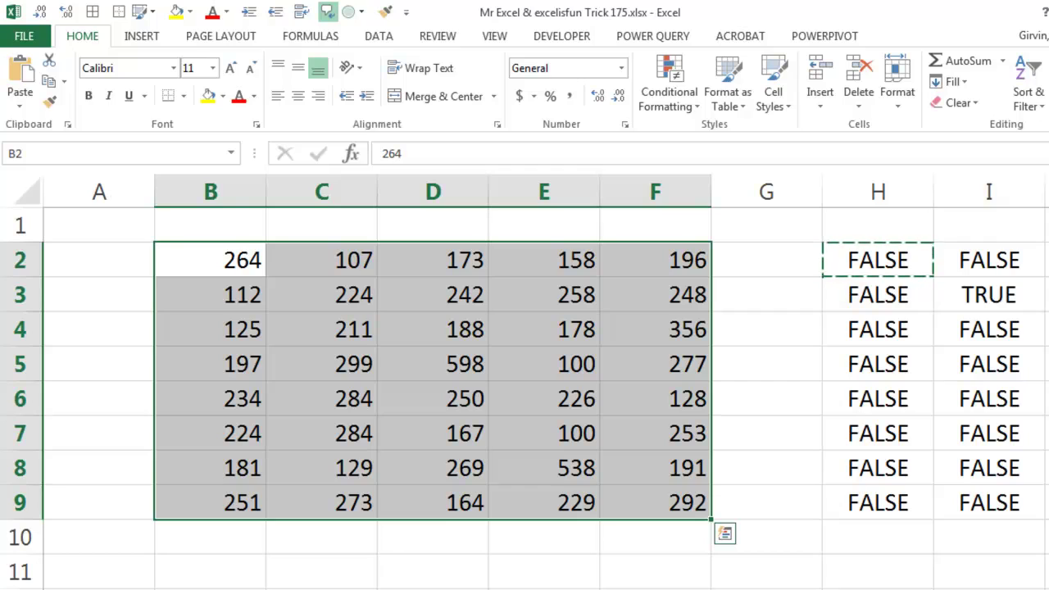
Step: From the rules manager, start a new formula rule using =hasformula(B2)
{"action": "key", "text": "alt+o"}
{"action": "key", "text": "d"}
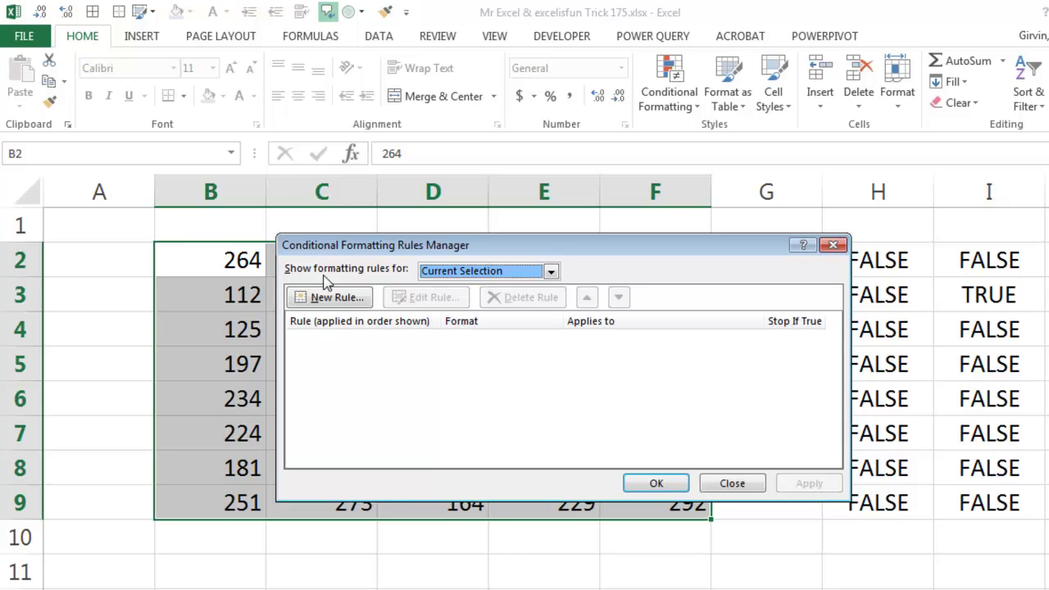
{"action": "left_click", "coordinate": [332, 299]}
{"action": "left_click", "coordinate": [399, 323]}
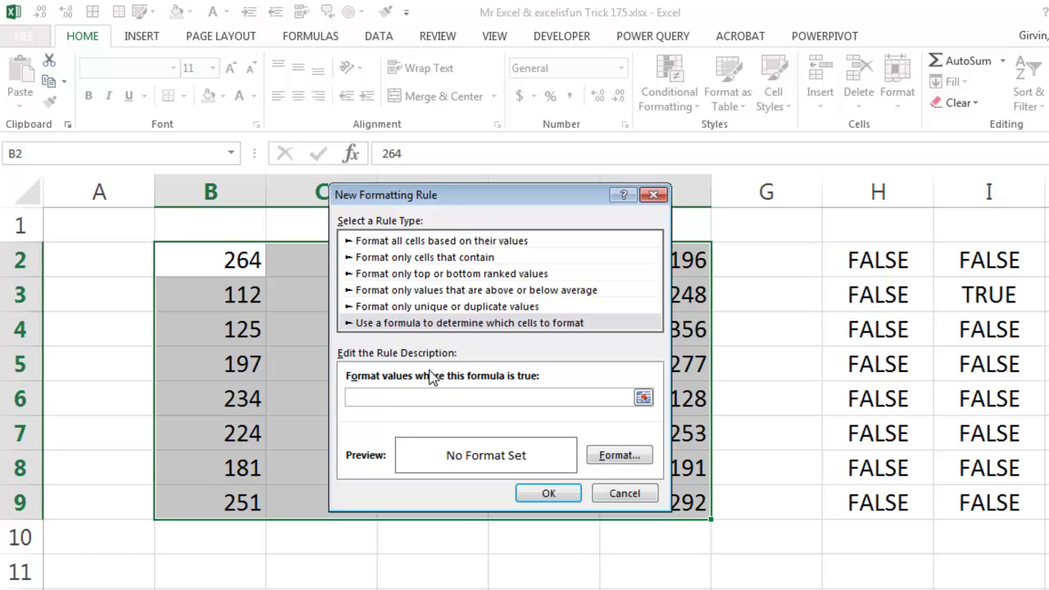
{"action": "type", "text": "=hasformula("}
{"action": "left_click", "coordinate": [233, 260]}
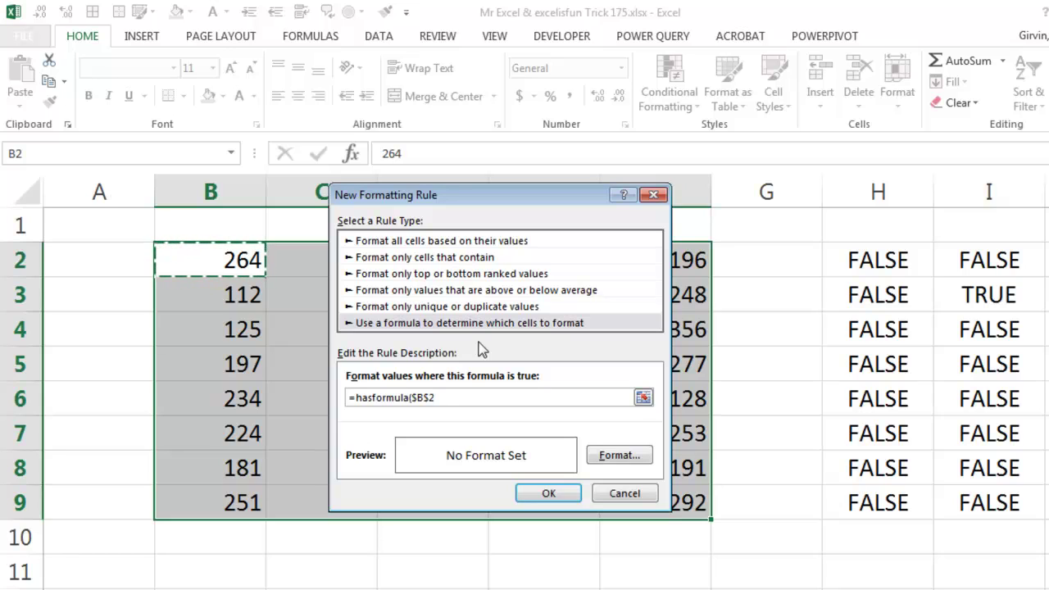
{"action": "key", "text": "F4"}
{"action": "key", "text": "F4"}
{"action": "key", "text": "F4"}
{"action": "type", "text": ")"}
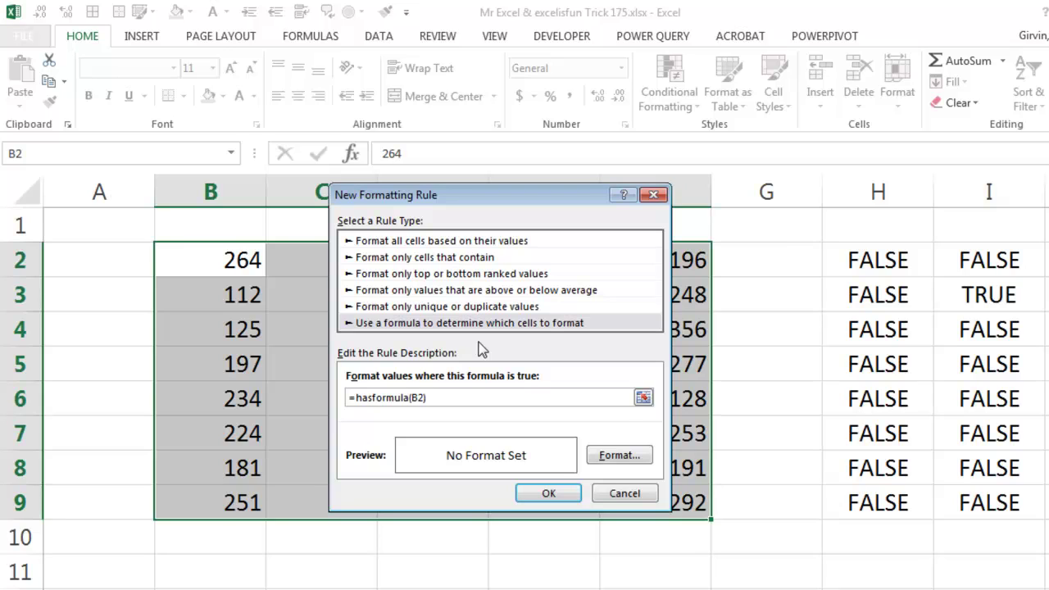
Step: Give the rule a dark orange fill and apply it from the rules manager
{"action": "left_click", "coordinate": [631, 456]}
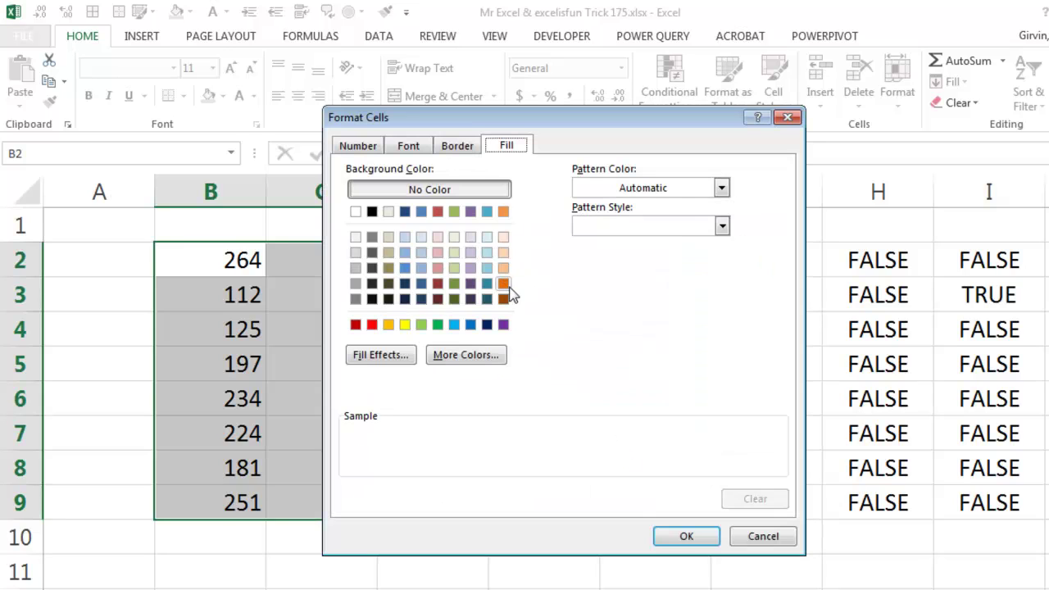
{"action": "left_click", "coordinate": [504, 284]}
{"action": "left_click", "coordinate": [686, 536]}
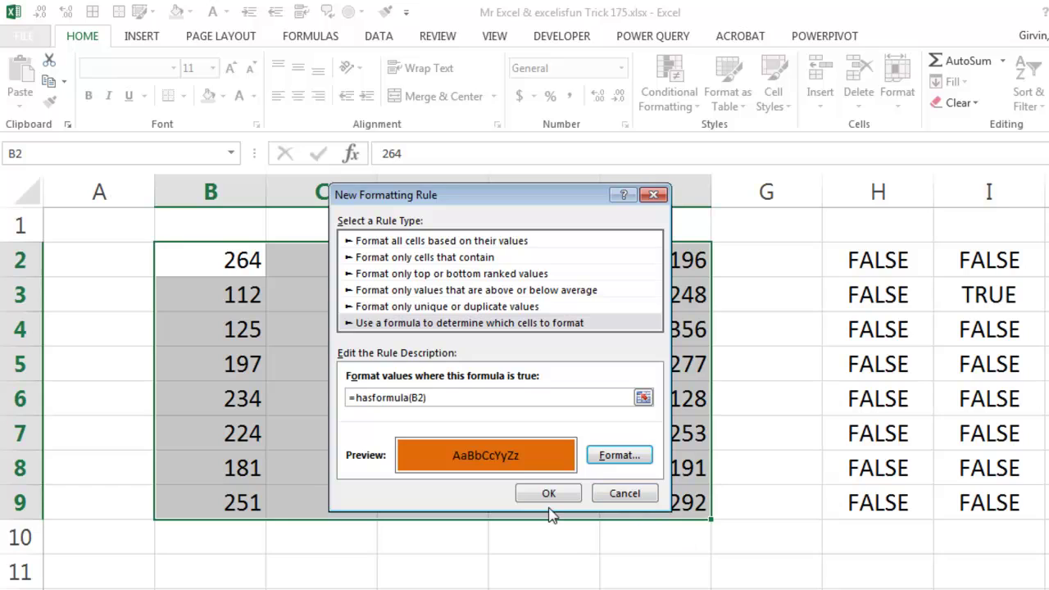
{"action": "left_click", "coordinate": [548, 493]}
{"action": "left_click", "coordinate": [660, 546]}
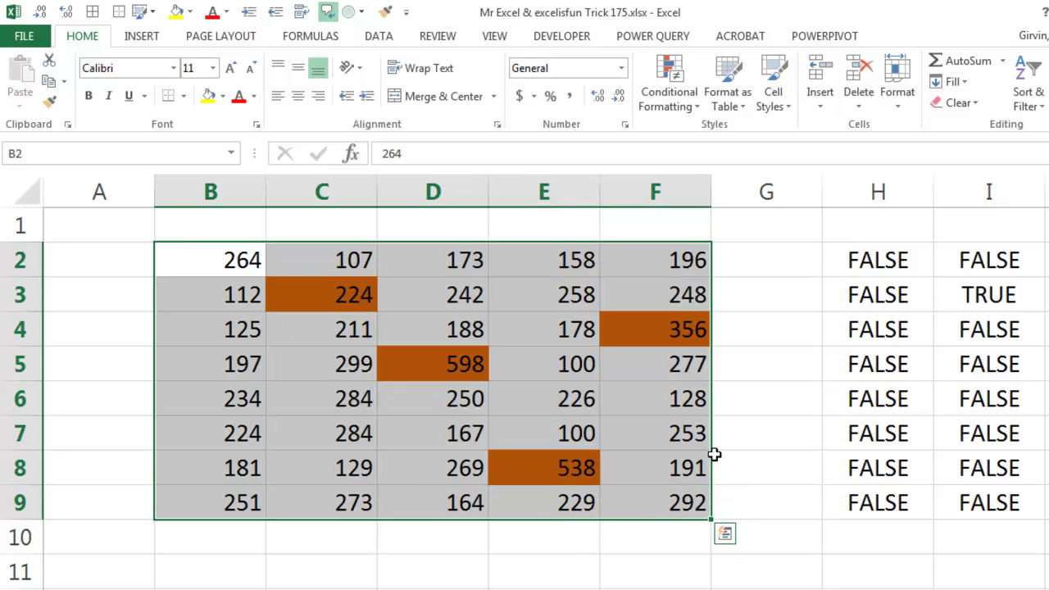
{"action": "left_click", "coordinate": [222, 426]}
Step: Enter =3*B6 in B7 to return 702, then open the VBA editor showing HasFormula
{"action": "type", "text": "="}
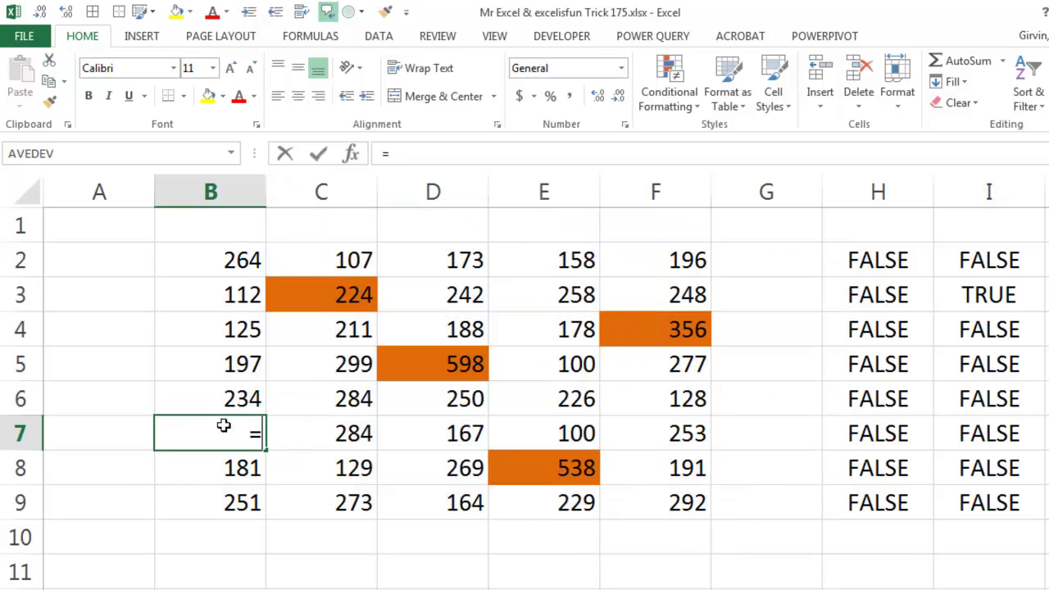
{"action": "type", "text": "3*"}
{"action": "key", "text": "Up"}
{"action": "key", "text": "Return"}
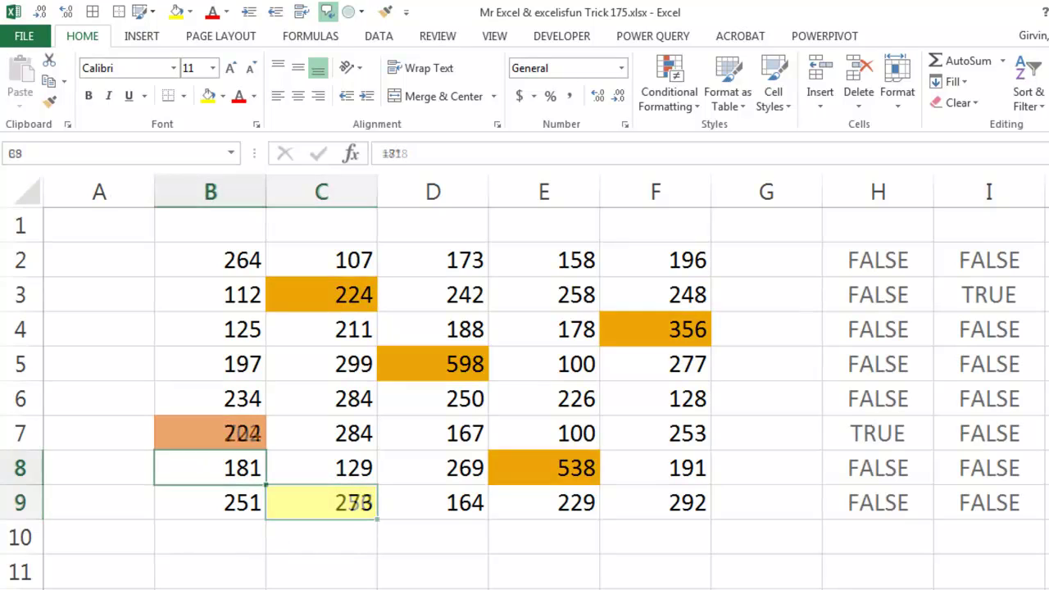
{"action": "left_click", "coordinate": [232, 261]}
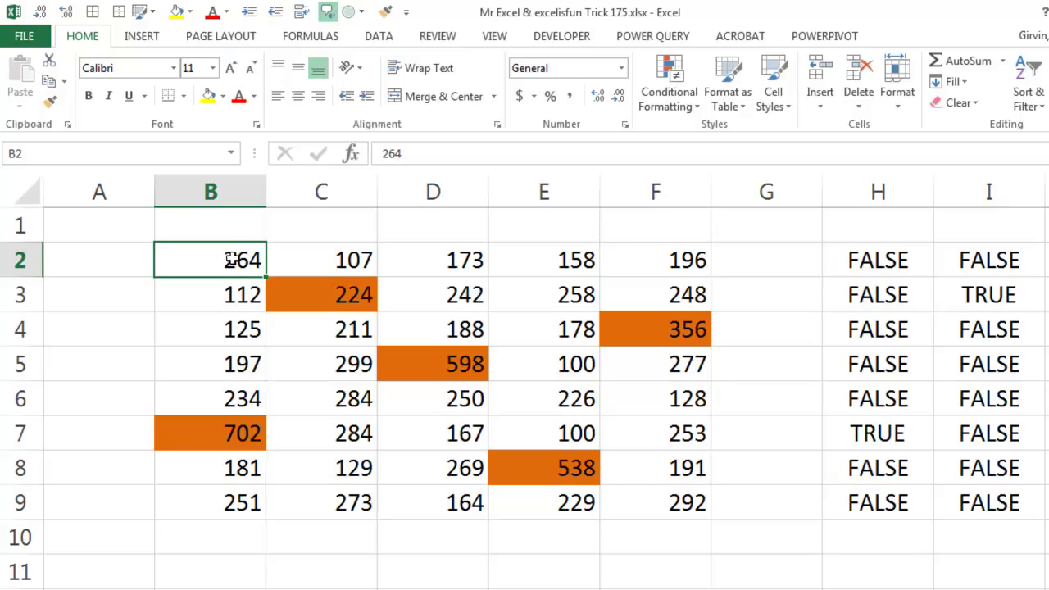
{"action": "key", "text": "alt+F11"}
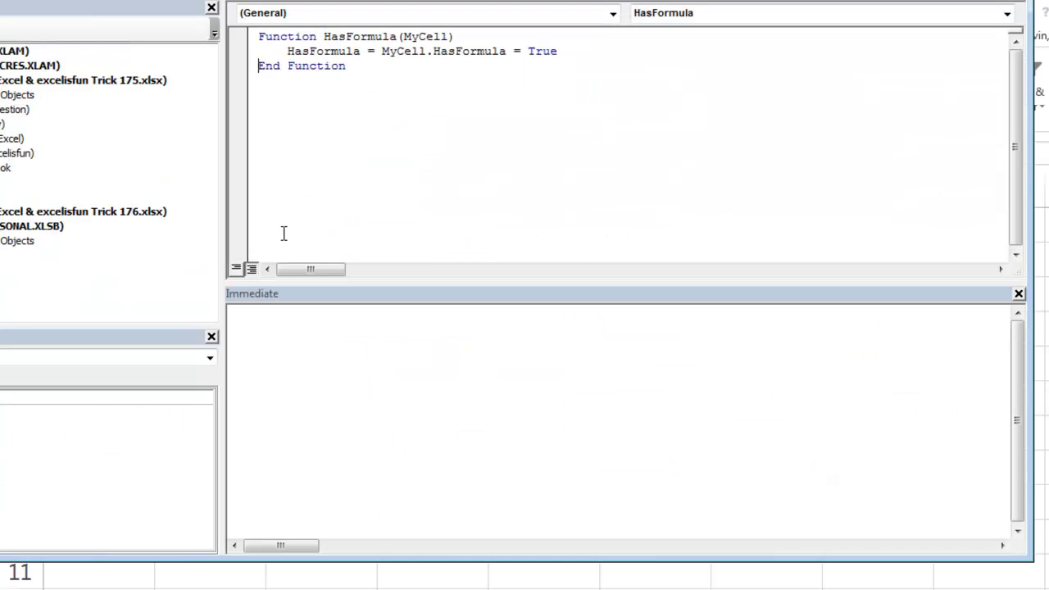